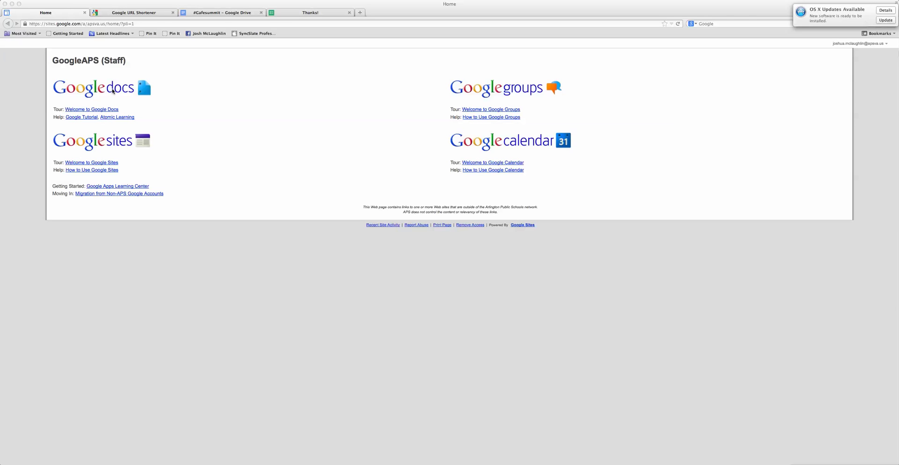
# Open Google Docs through the Google docs logo link on the GoogleAPS (Staff) page
pyautogui.click(112, 92)
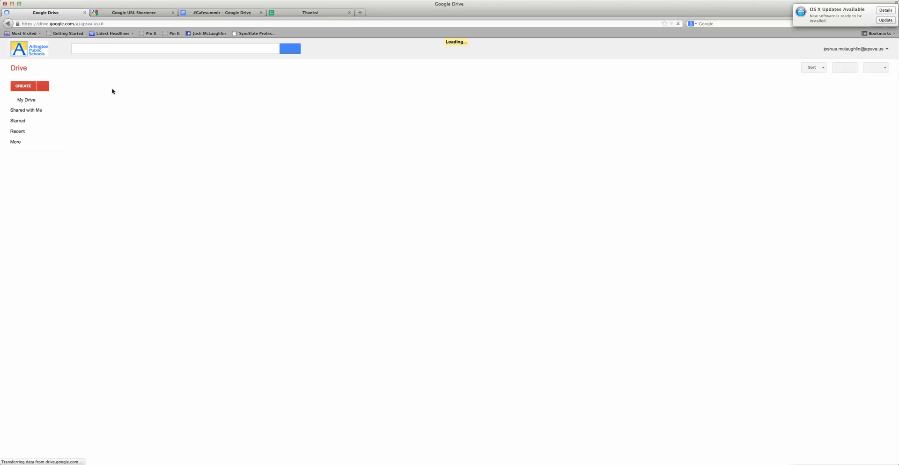
# Create a new Form from the CREATE menu in Google Drive
pyautogui.click(21, 87)
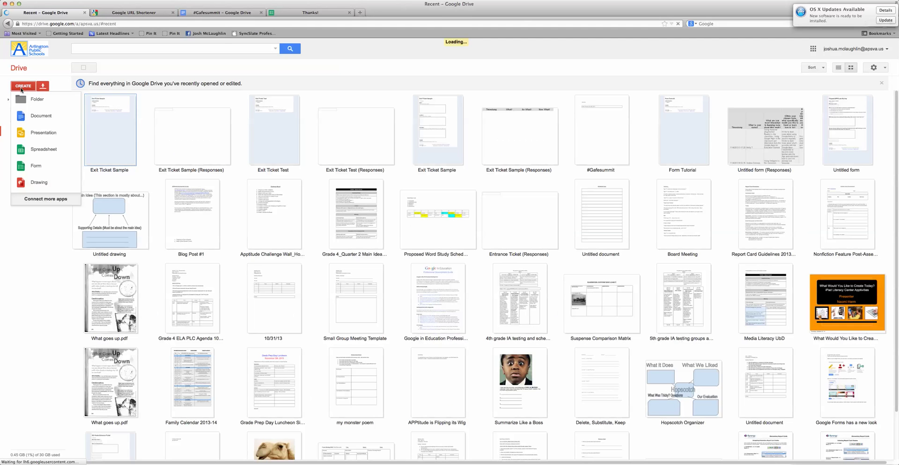
pyautogui.click(41, 170)
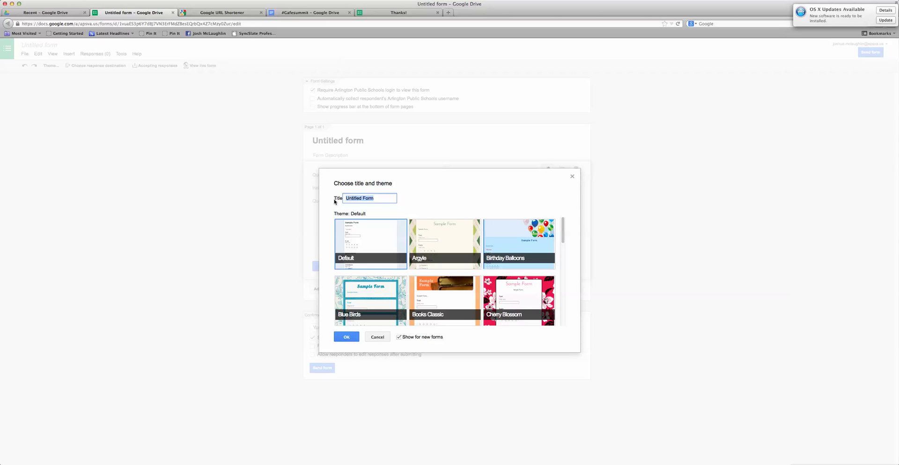
# Title the new form 'Exit Ticket APPtitude' with the Default theme and confirm
pyautogui.tripleClick(374, 199)
pyautogui.write('Exit Ticket APPtitude')
pyautogui.click(353, 239)
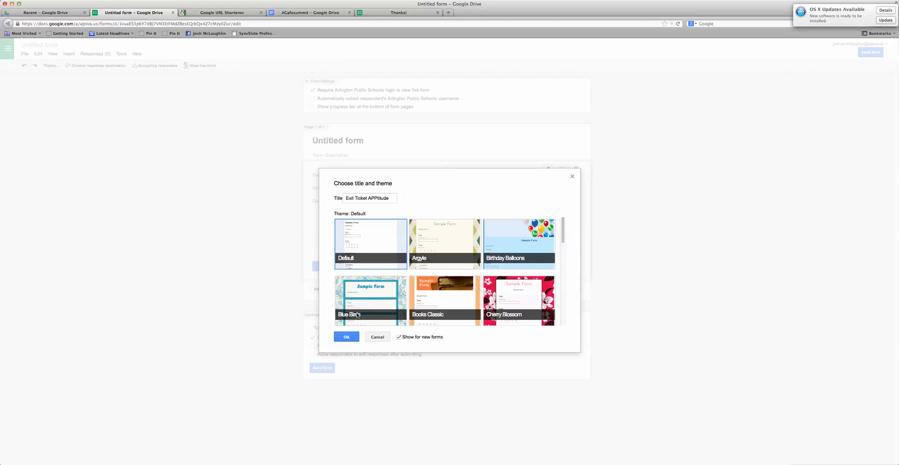
pyautogui.click(348, 338)
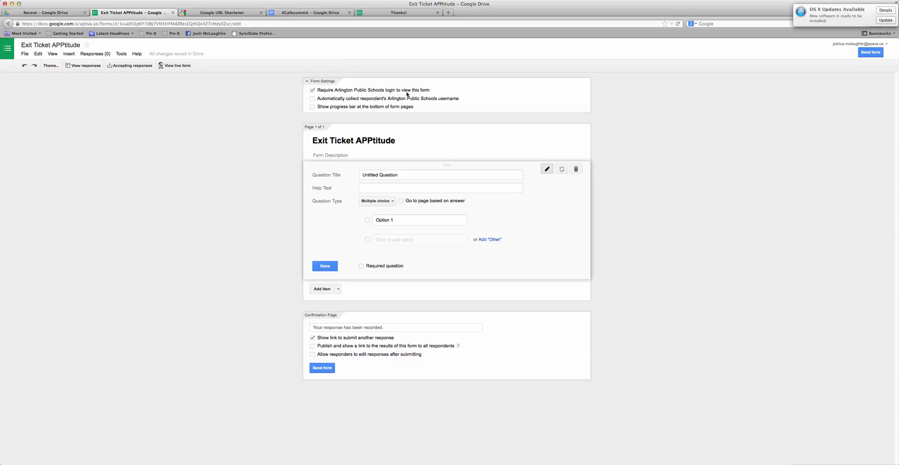
# Turn off 'Require Arlington Public Schools login to view this form' and confirm the change
pyautogui.click(313, 91)
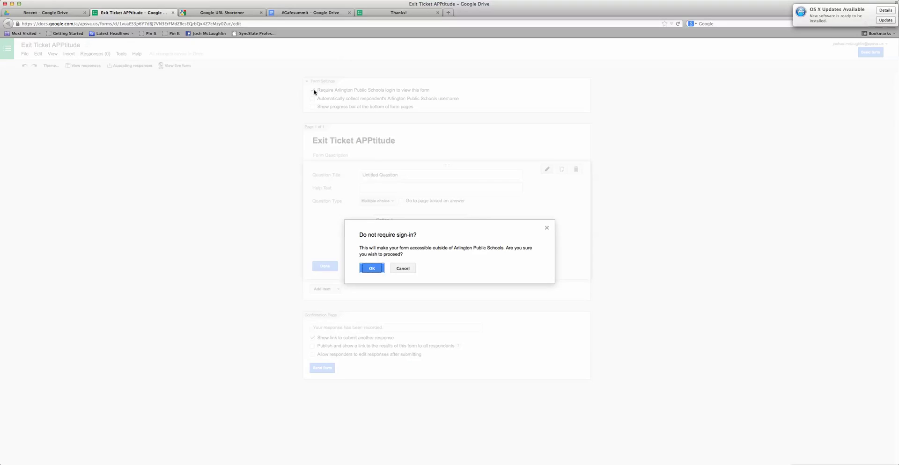
pyautogui.click(374, 269)
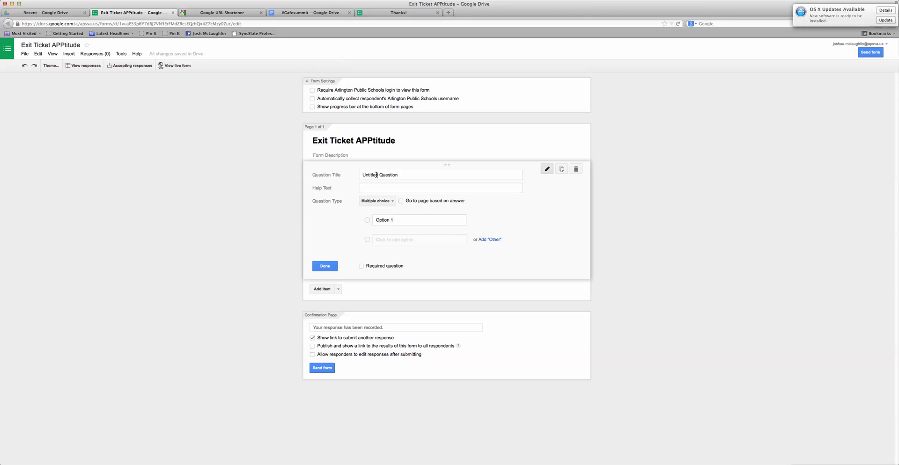
# Make question one 'What?' with help text 'What did you learn today?', paragraph text, required
pyautogui.tripleClick(377, 174)
pyautogui.write('What?')
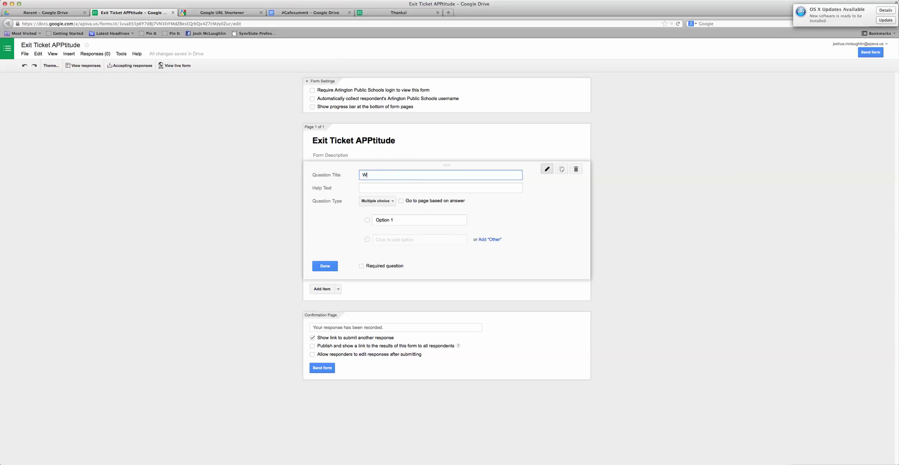
pyautogui.click(385, 188)
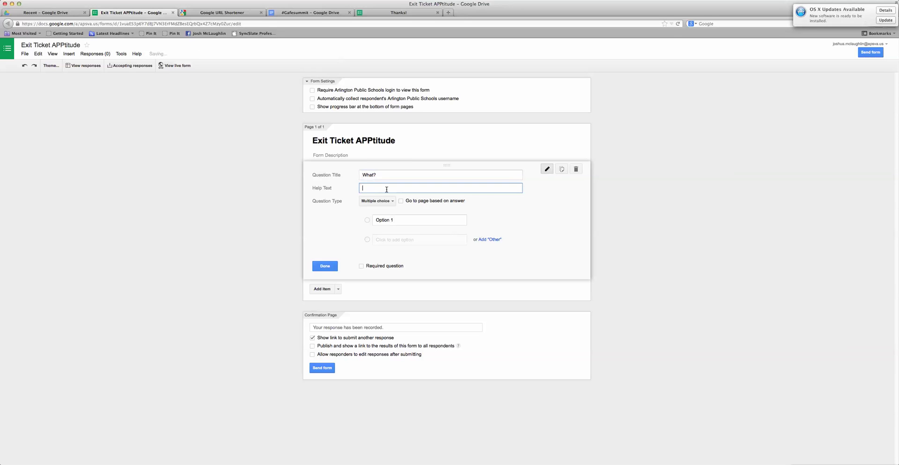
pyautogui.write('What did you learn today?')
pyautogui.click(386, 203)
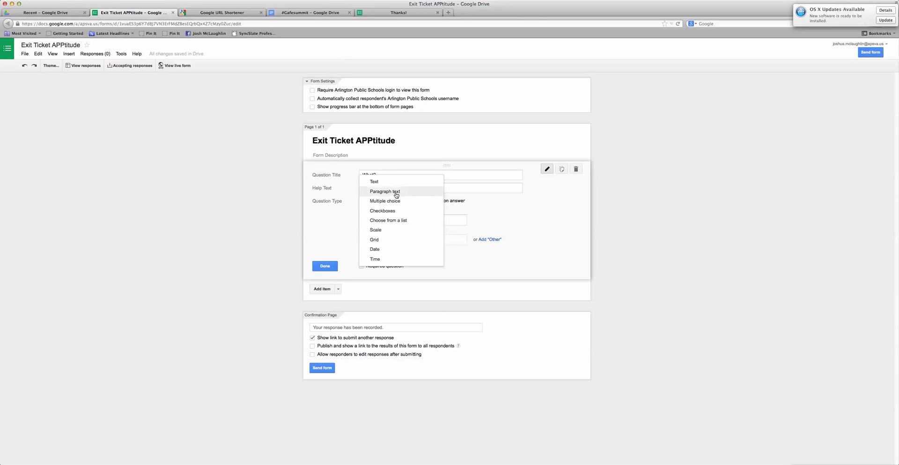
pyautogui.click(396, 193)
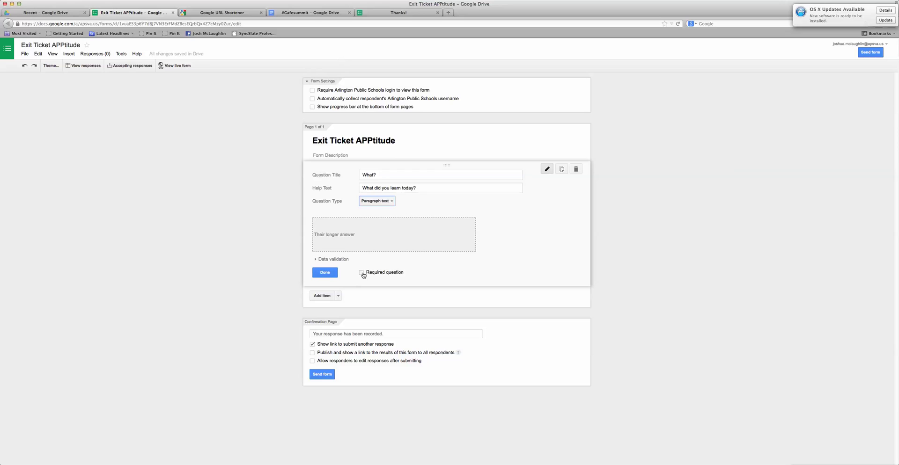
pyautogui.click(362, 273)
pyautogui.click(326, 274)
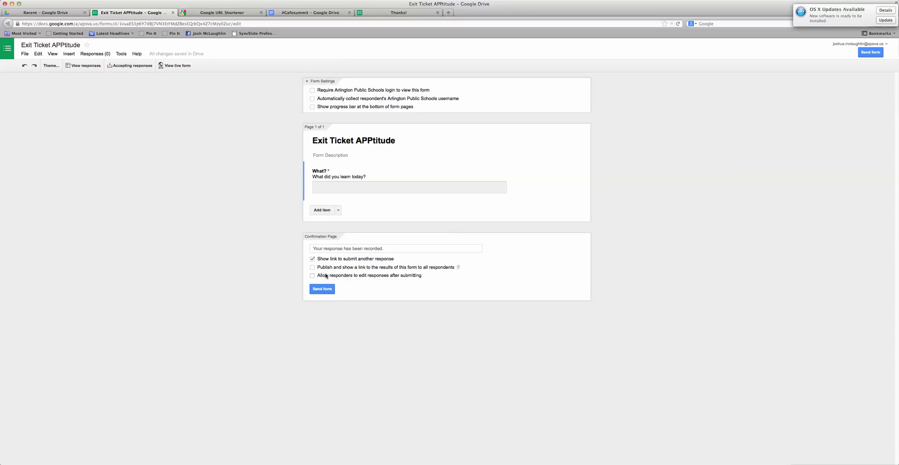
# Add required paragraph question 'So What?' with help text 'Why was this useful or important? How will this help you as a reader or writer?'
pyautogui.click(323, 210)
pyautogui.write('So What?')
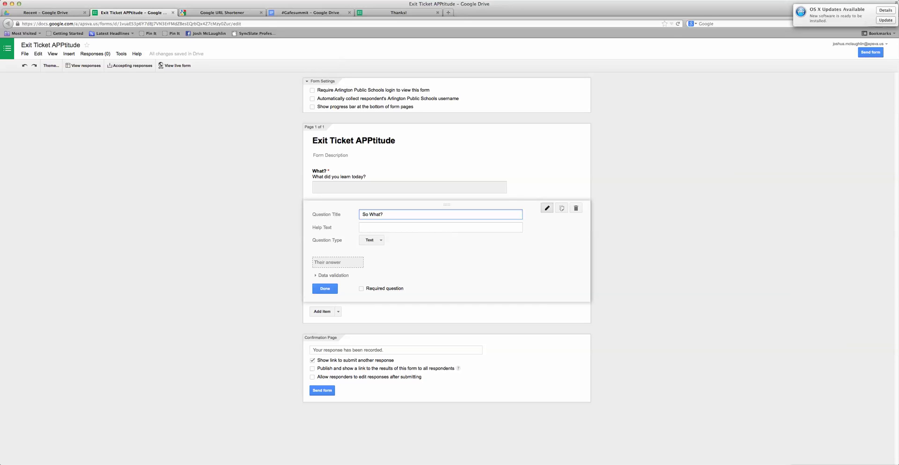
pyautogui.click(372, 228)
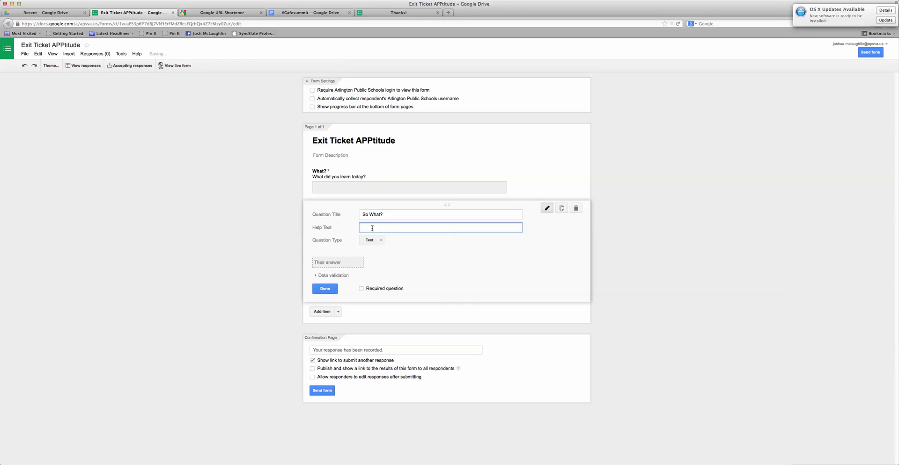
pyautogui.write('Why was this useful or important?  How will ')
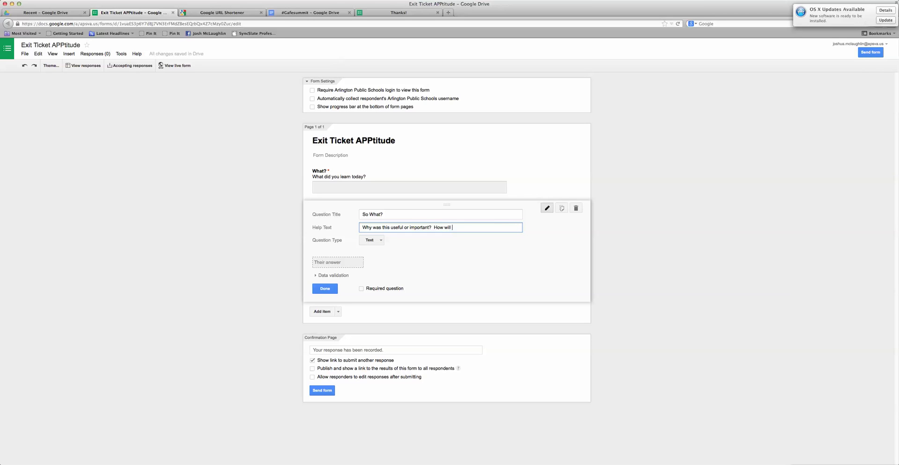
pyautogui.write('this help you as a reader or writer?')
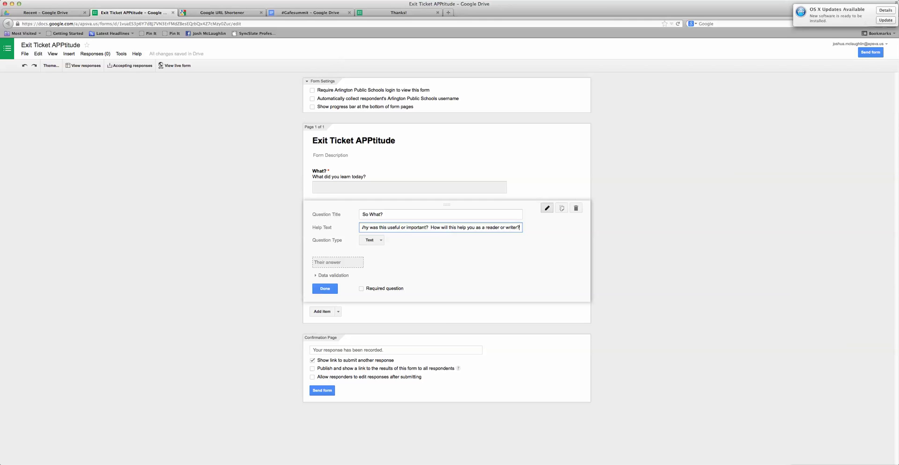
pyautogui.click(374, 240)
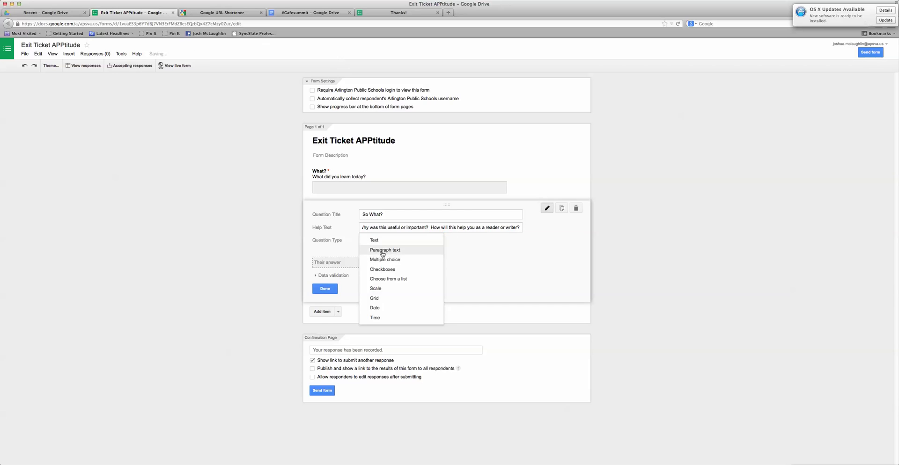
pyautogui.click(383, 251)
pyautogui.click(361, 311)
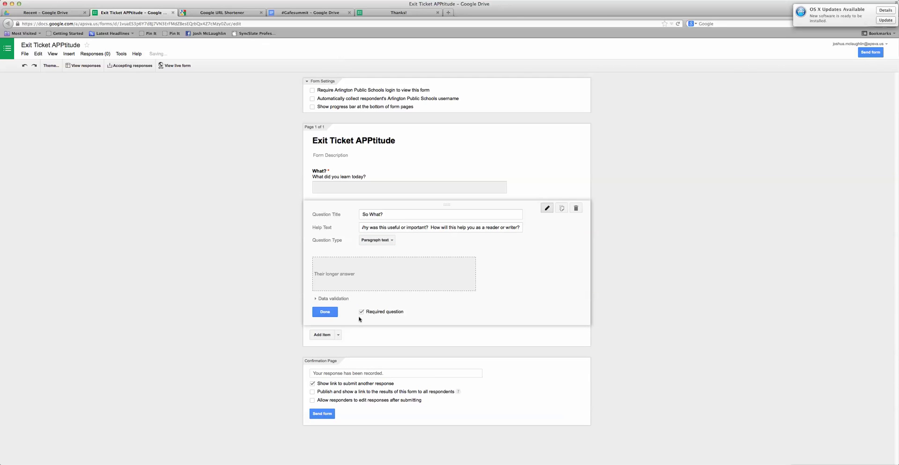
pyautogui.click(327, 317)
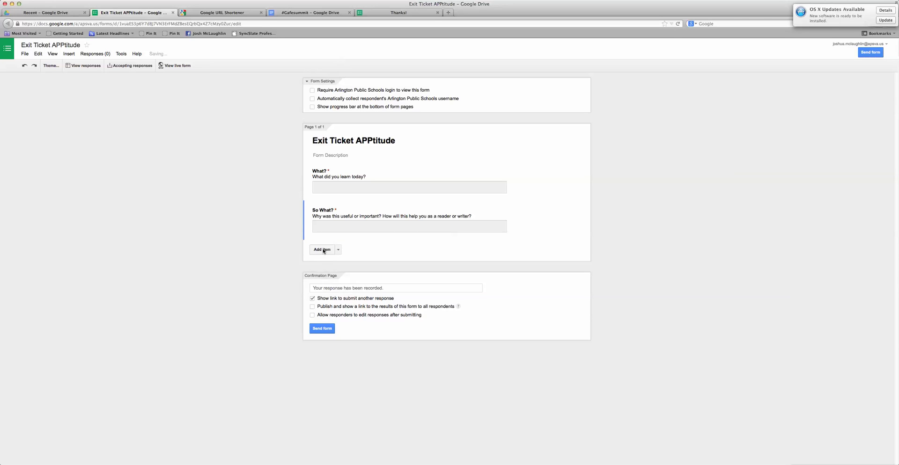
# Add required paragraph question 'So What?' with help text 'What are you still wondering about? Where should we go from here?'
pyautogui.click(322, 249)
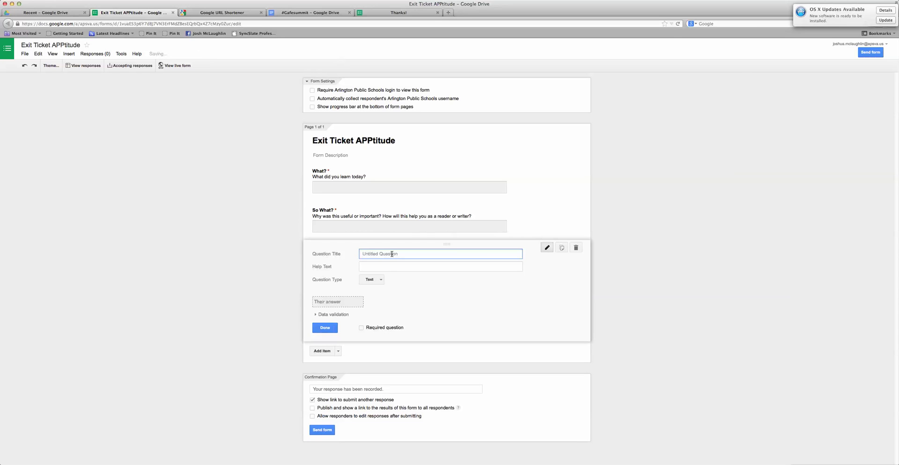
pyautogui.write('So What?')
pyautogui.click(362, 266)
pyautogui.write('W')
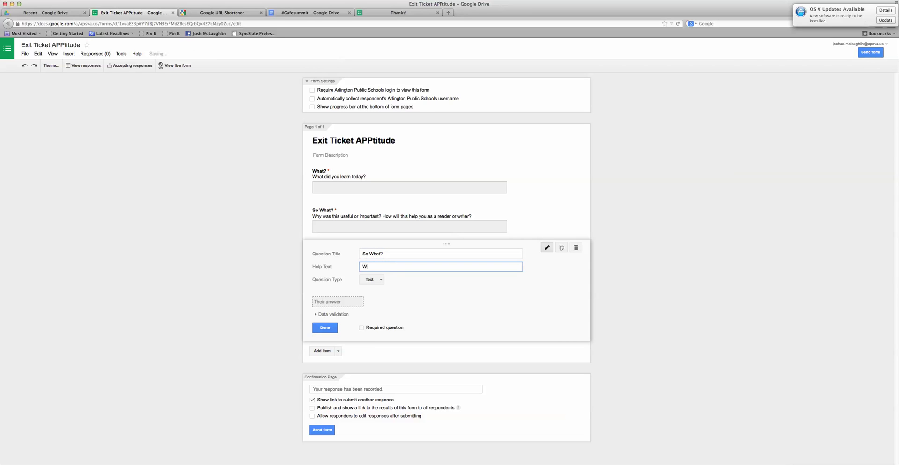
pyautogui.write('hat are you still wondering about?  Whe')
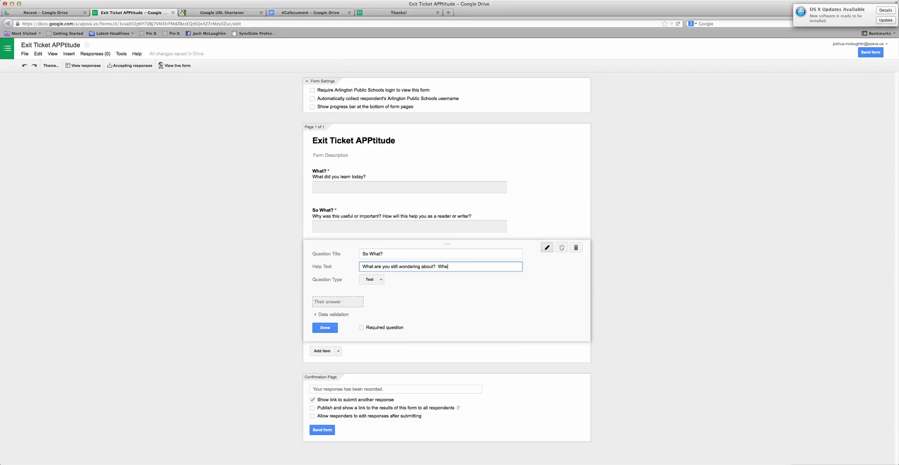
pyautogui.write('re should we go from here?')
pyautogui.click(371, 281)
pyautogui.click(382, 296)
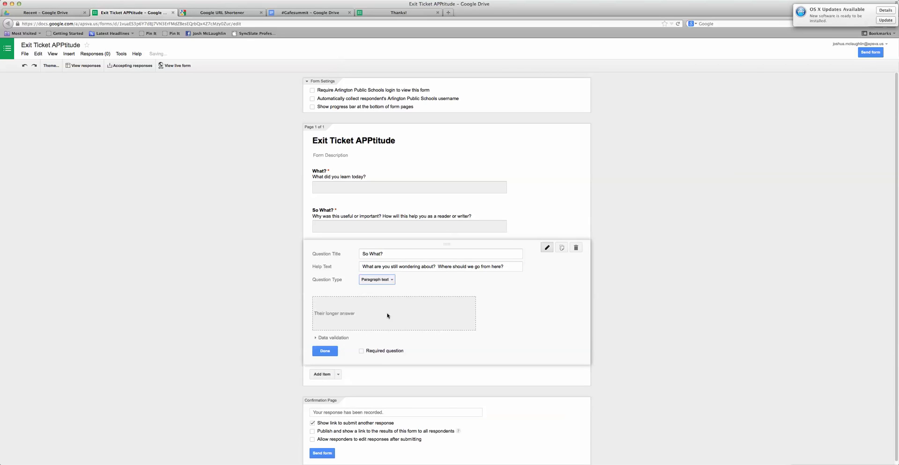
pyautogui.click(362, 351)
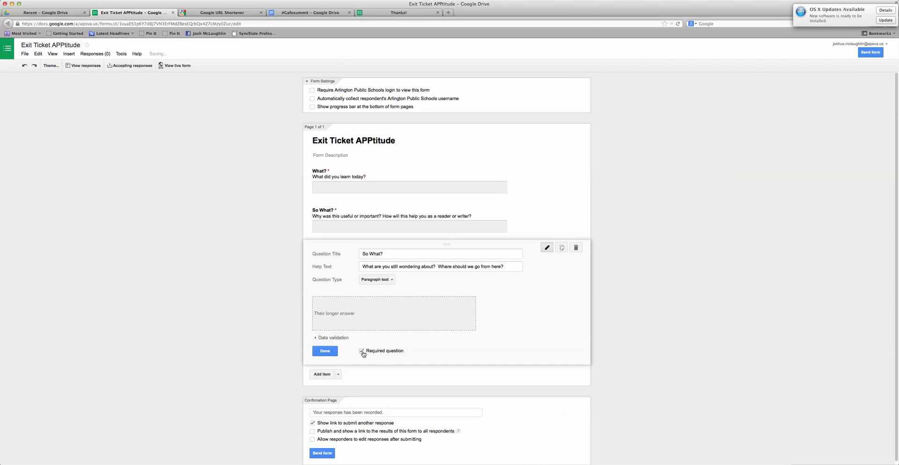
pyautogui.click(324, 352)
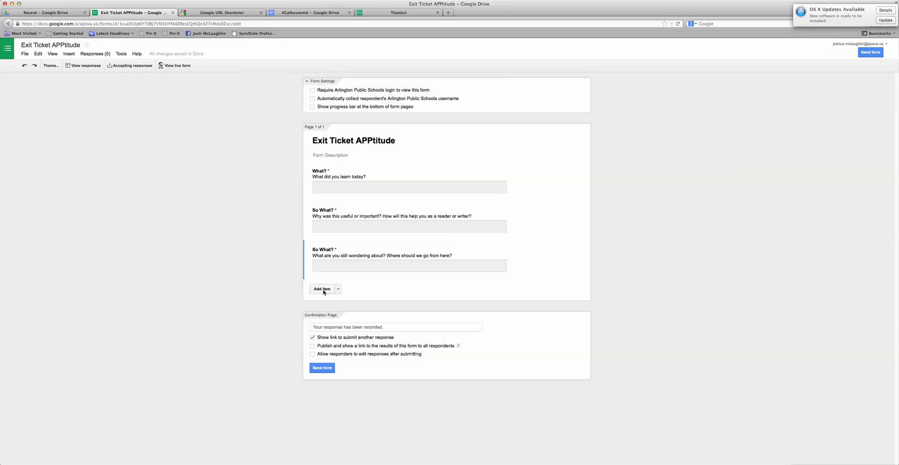
# Add a required short Text question 'What is your name?' as the fourth question
pyautogui.click(323, 290)
pyautogui.write('What is your name?')
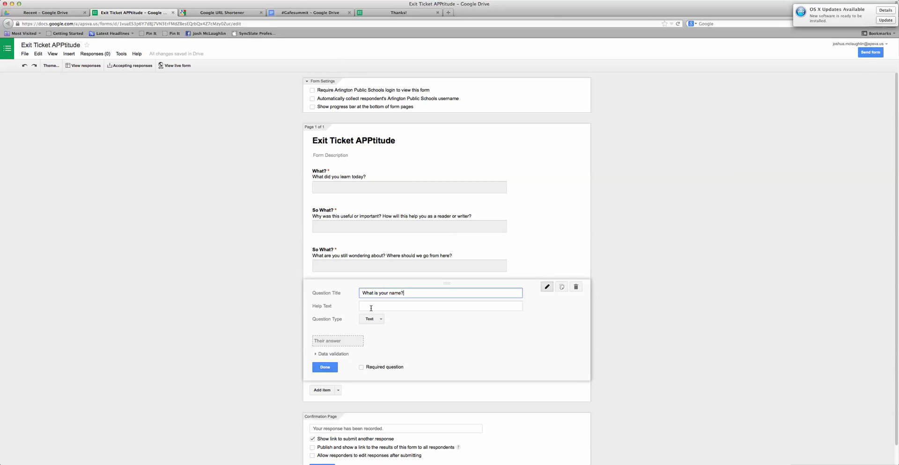
pyautogui.click(378, 320)
pyautogui.click(379, 321)
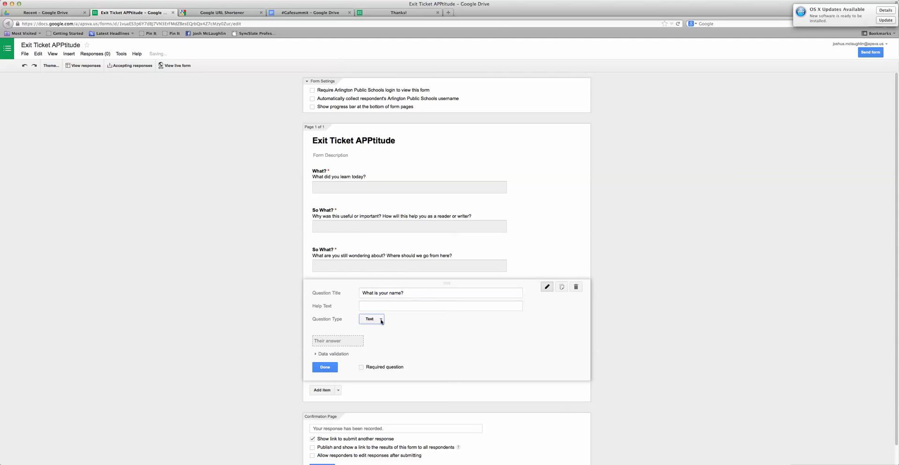
pyautogui.click(362, 368)
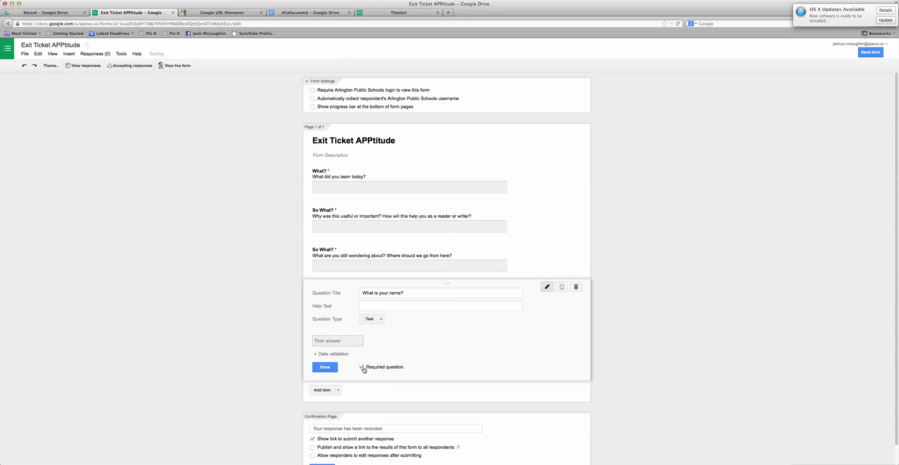
pyautogui.click(329, 369)
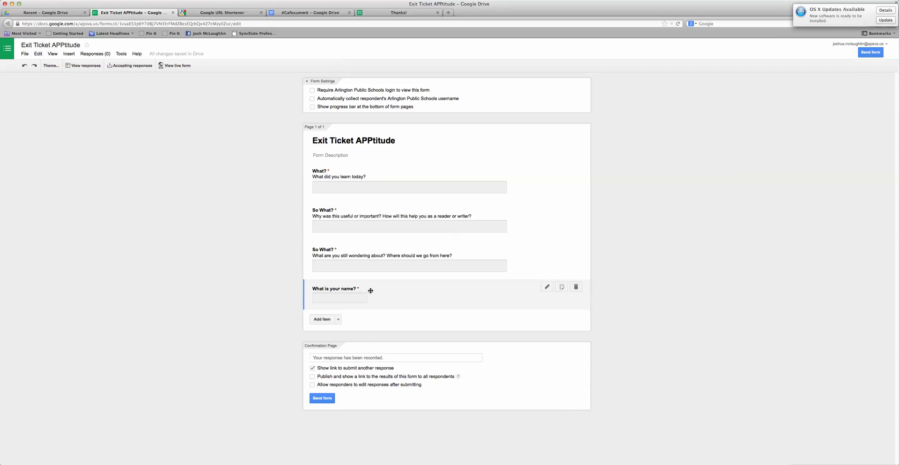
# Drag 'What is your name?' above 'What?' so it becomes the first question
pyautogui.moveTo(370, 291); pyautogui.dragTo(371, 204)
pyautogui.moveTo(370, 162); pyautogui.dragTo(398, 201)
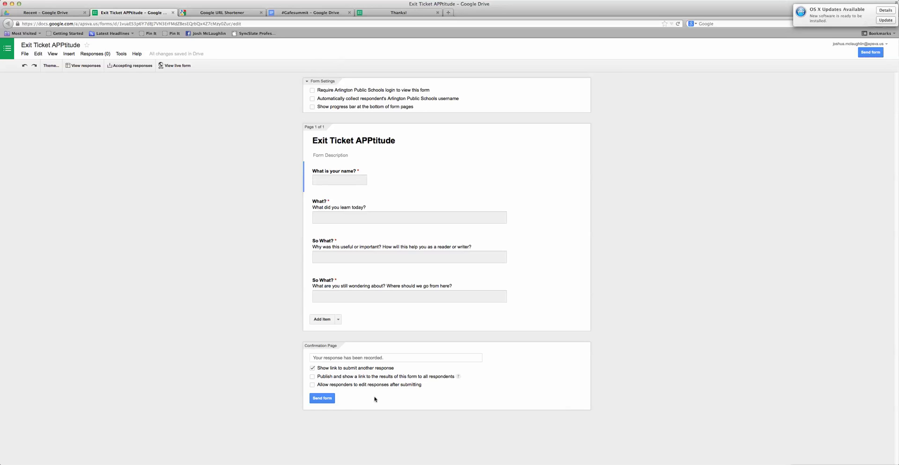
# Select the shareable link in the Send form dialog and go to the Google URL Shortener tab
pyautogui.click(327, 400)
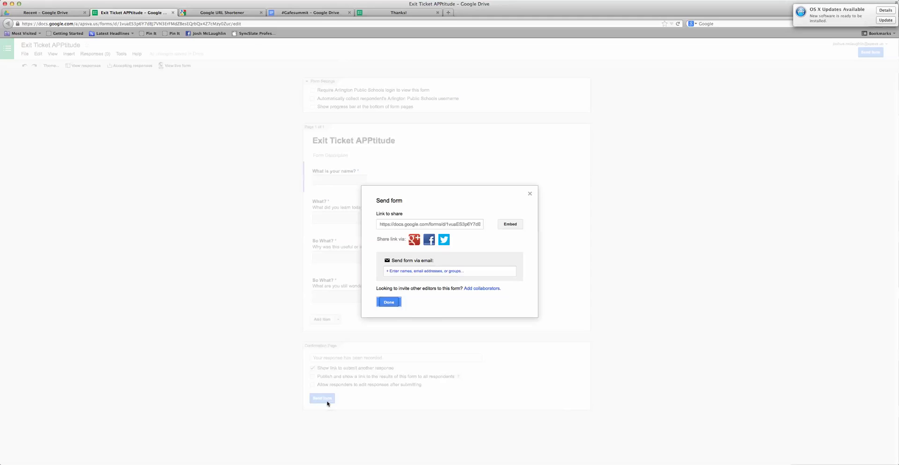
pyautogui.click(405, 226)
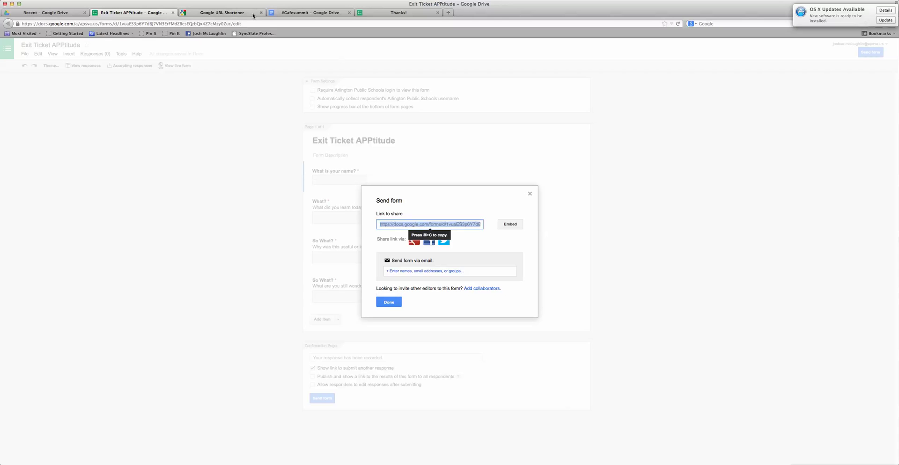
pyautogui.click(229, 13)
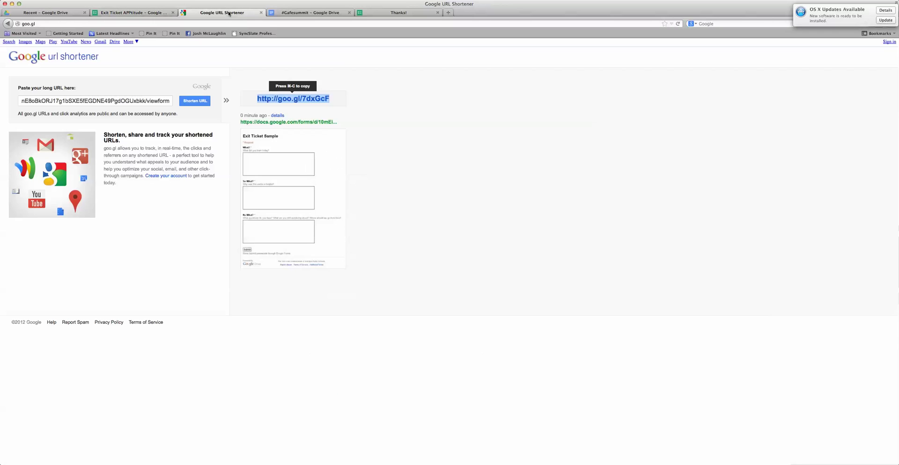
pyautogui.click(129, 101)
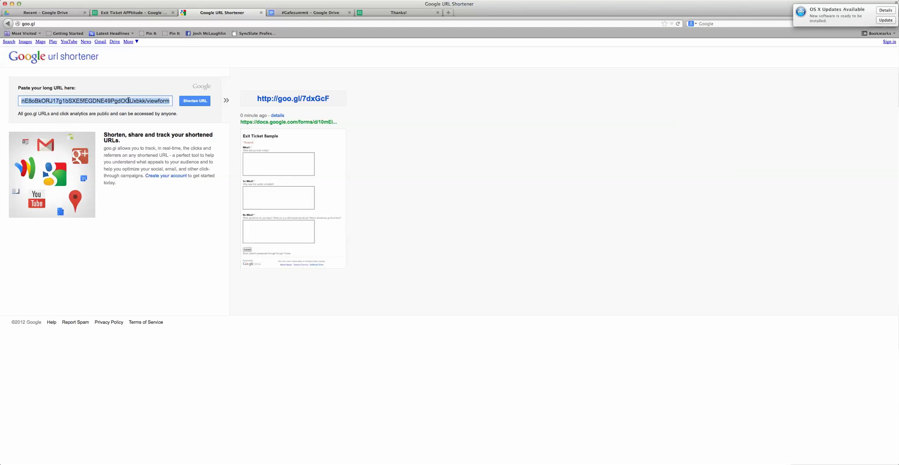
pyautogui.press('BackSpace')
pyautogui.press('super+v')
pyautogui.click(205, 101)
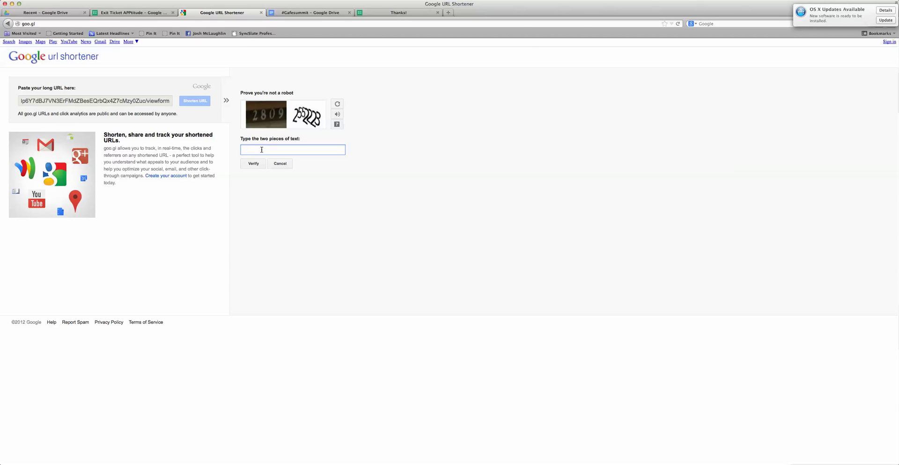
pyautogui.click(255, 165)
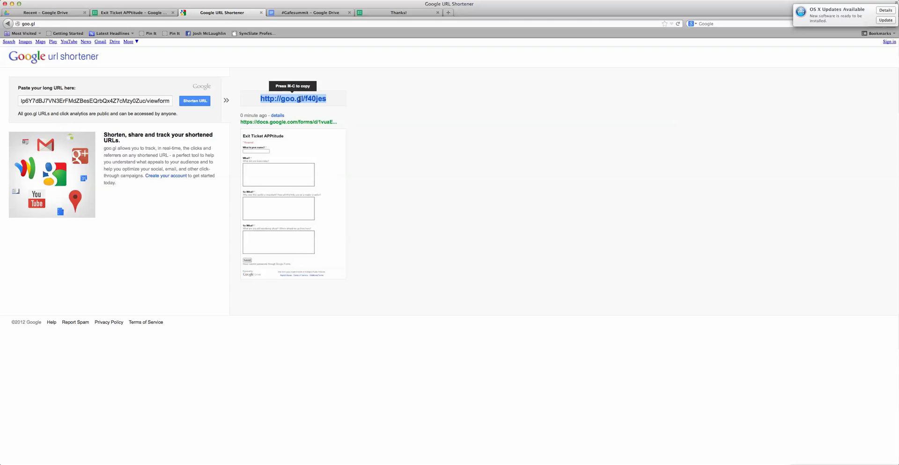
pyautogui.click(409, 13)
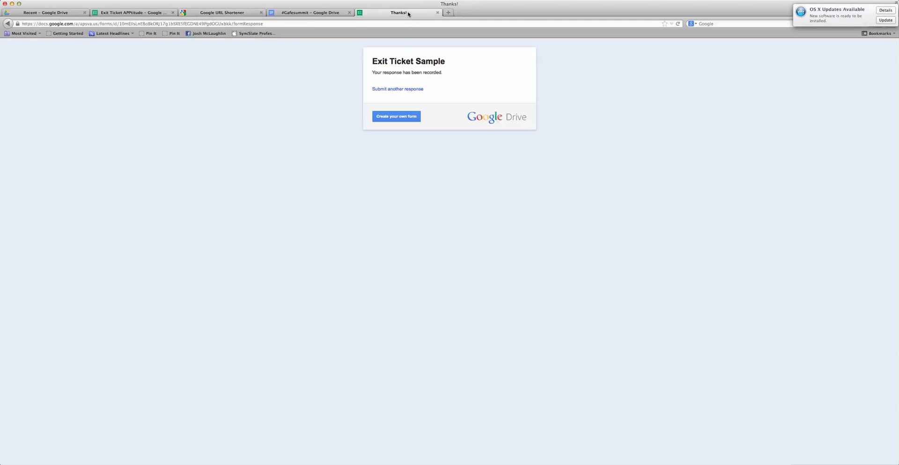
# Load the live form by pasting the goo.gl short link into the address bar
pyautogui.click(400, 26)
pyautogui.press('BackSpace')
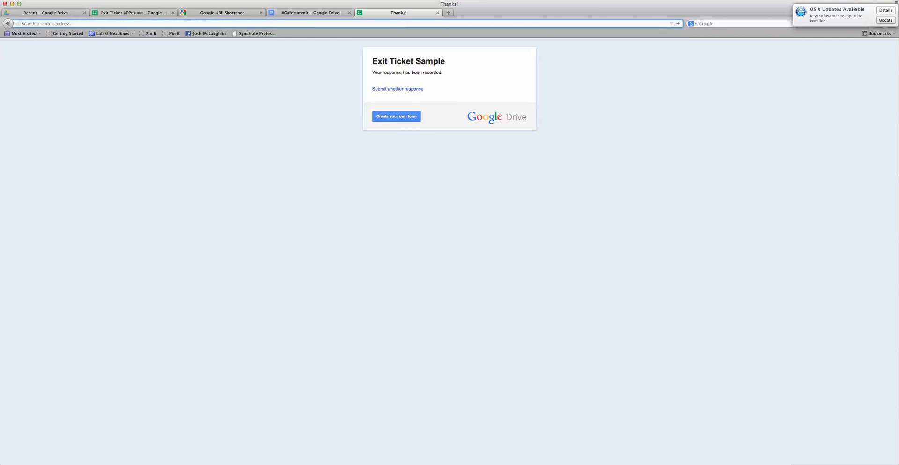
pyautogui.write('http://goo.gl/f40jes')
pyautogui.press('Return')
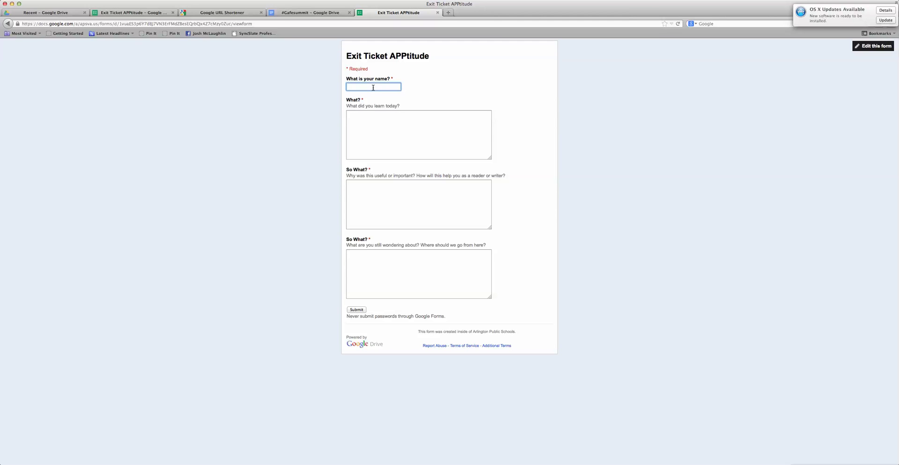
# Answer What? and both So What? questions, ending with 'How do I access the responses?'
pyautogui.click(379, 116)
pyautogui.write('I lear')
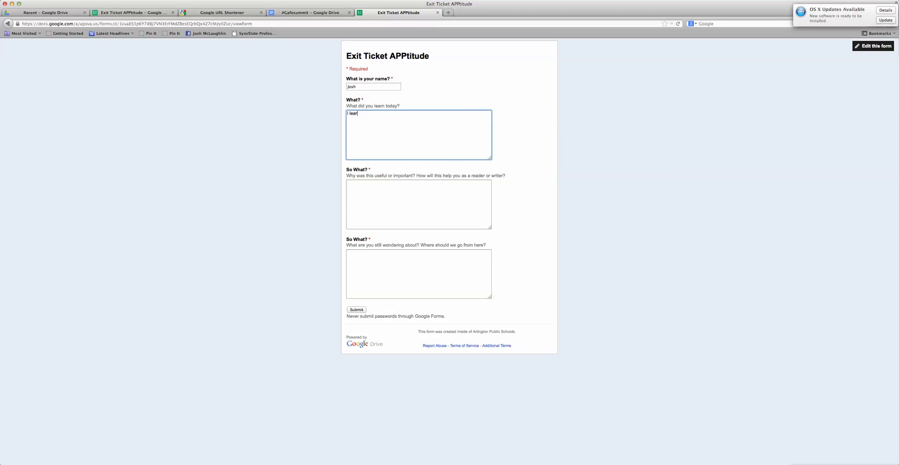
pyautogui.write('ned how to create a formative assessment using Google forms')
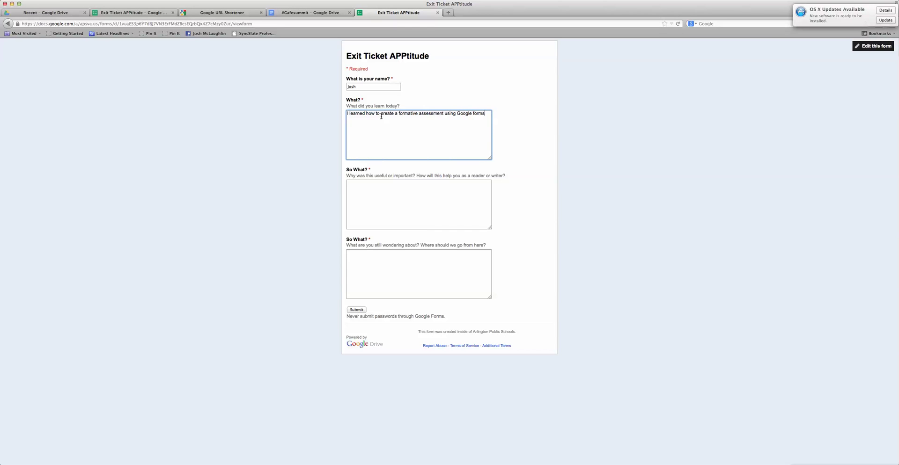
pyautogui.click(375, 188)
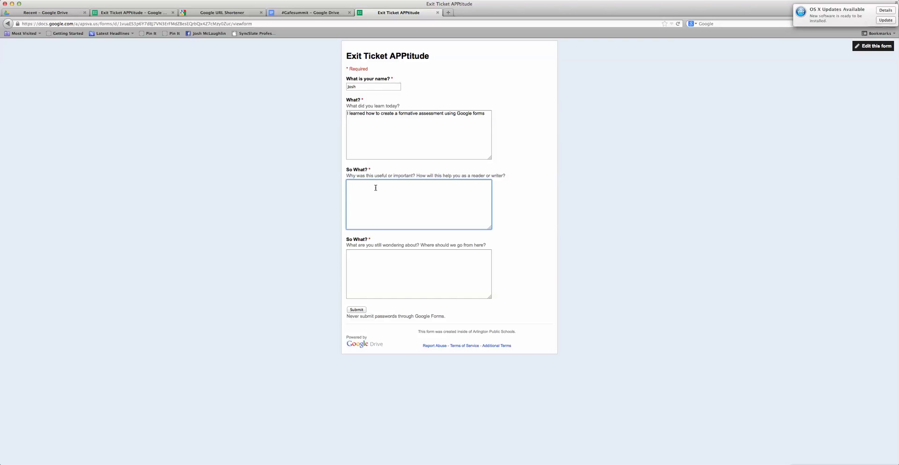
pyautogui.write('Thios ')
pyautogui.write(' jel')
pyautogui.press('BackSpace')
pyautogui.press('BackSpace')
pyautogui.press('BackSpace')
pyautogui.write('help me gsther')
pyautogui.press('BackSpace')
pyautogui.press('BackSpace')
pyautogui.press('BackSpace')
pyautogui.write('ther formative assessment data in a more efficient way')
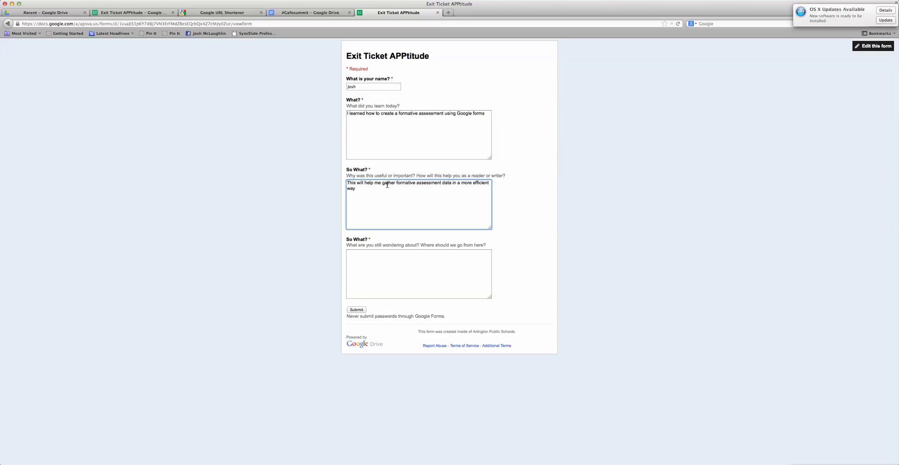
pyautogui.click(371, 259)
pyautogui.write('How do I acces')
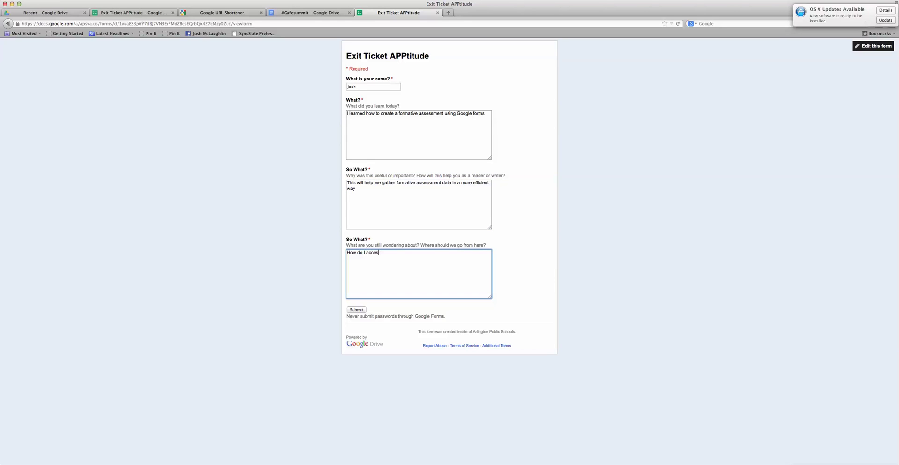
pyautogui.write('s the responses?')
# Submit the test response and check Summary of responses shows 1 response with all answers
pyautogui.click(357, 310)
pyautogui.click(130, 13)
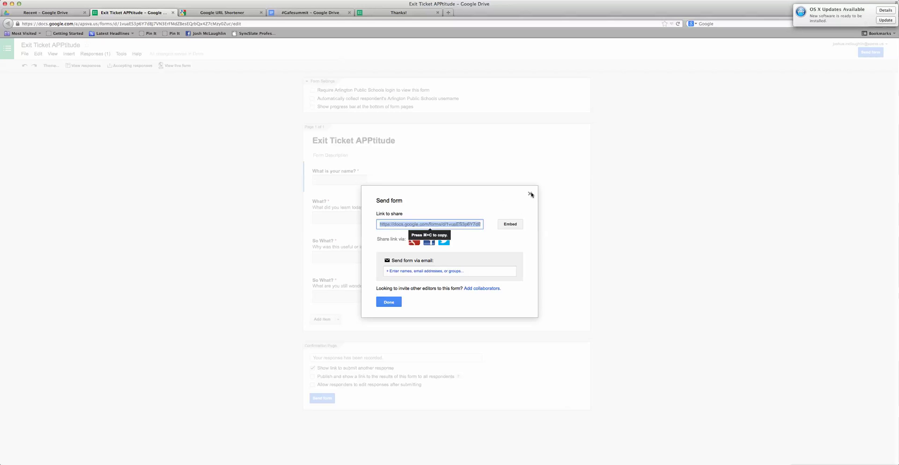
pyautogui.click(530, 194)
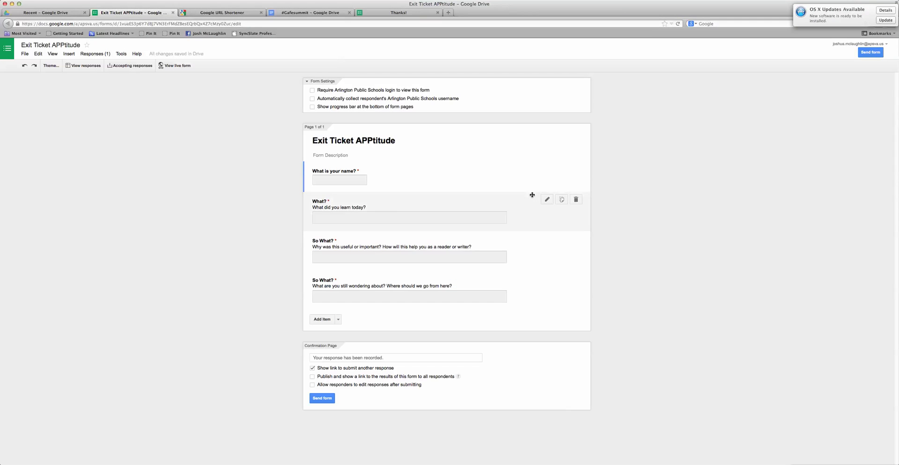
pyautogui.click(92, 55)
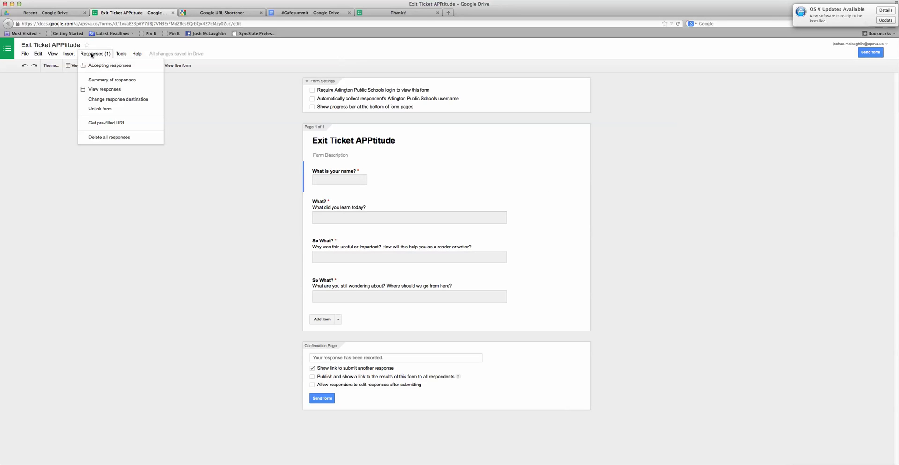
pyautogui.click(108, 81)
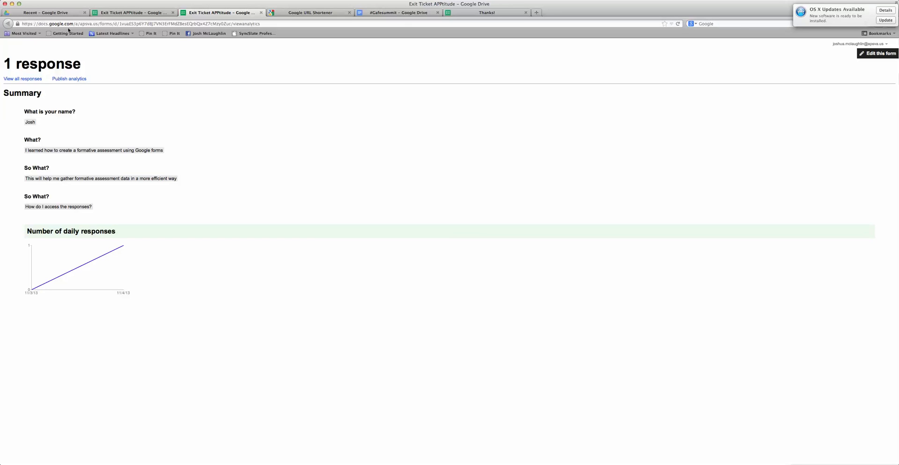
pyautogui.click(117, 13)
pyautogui.click(89, 54)
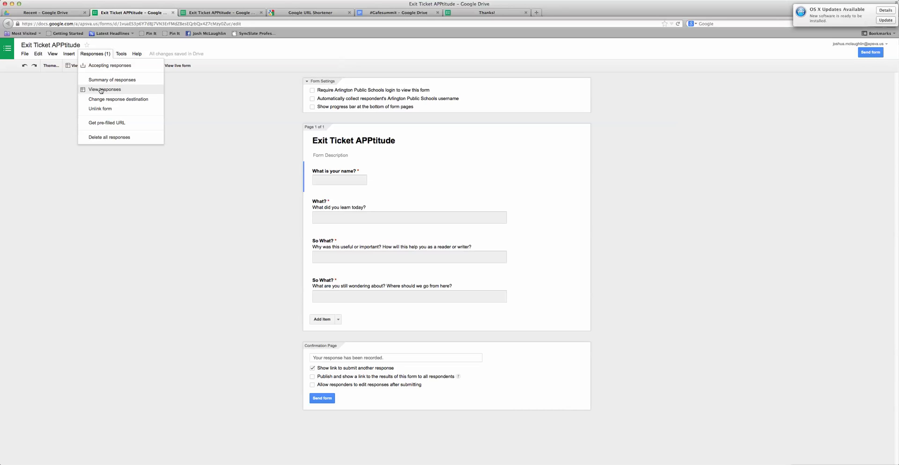
# Open the linked Exit Ticket APPtitude (Responses) spreadsheet via Responses > View responses
pyautogui.click(101, 90)
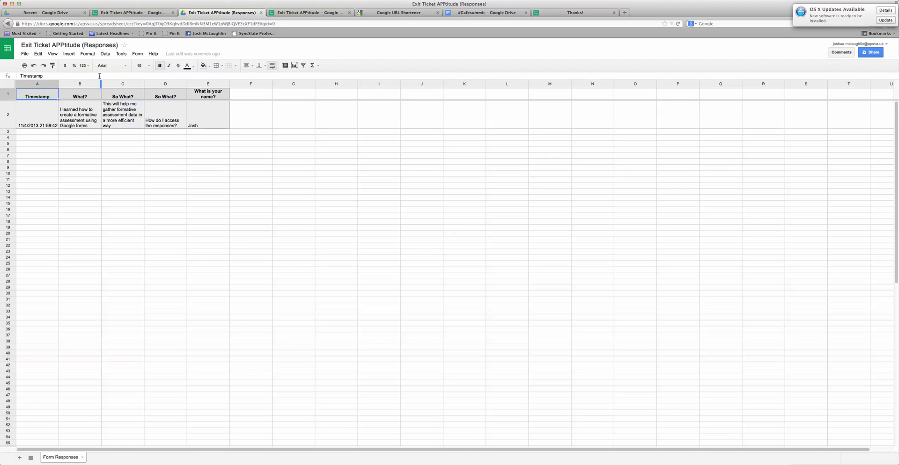
# Go back to the Exit Ticket APPtitude editor tab, opening and dismissing the Responses menu
pyautogui.click(127, 13)
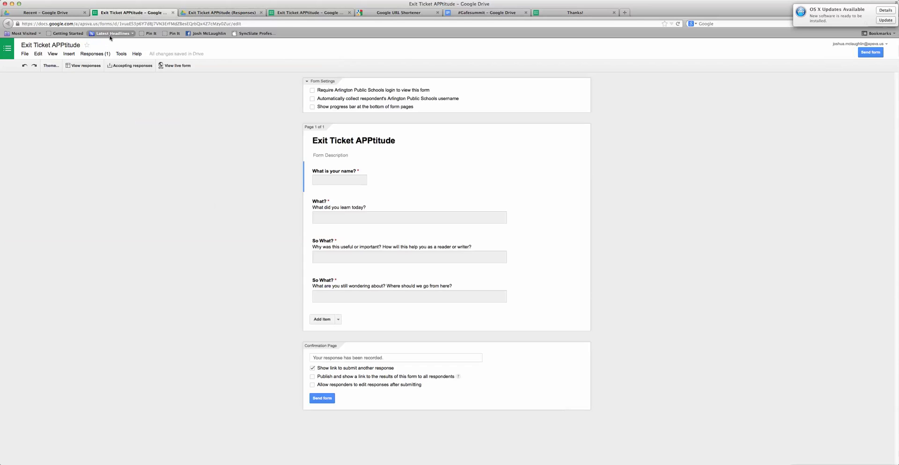
pyautogui.click(90, 54)
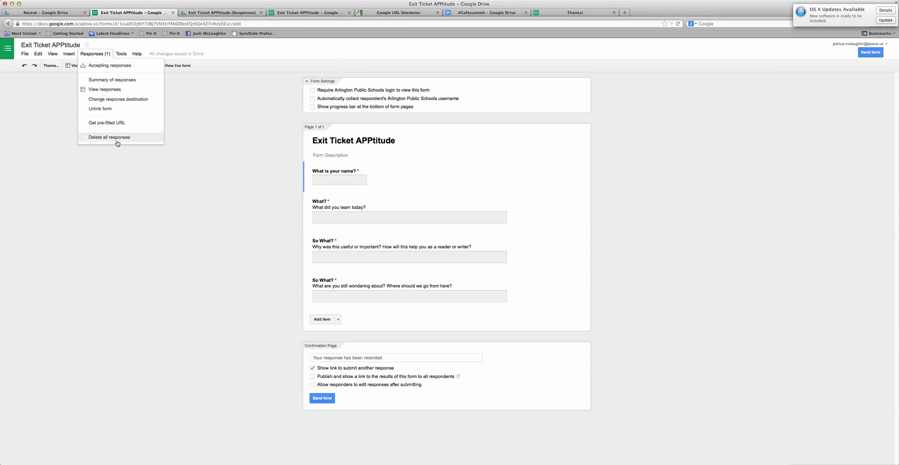
pyautogui.click(209, 134)
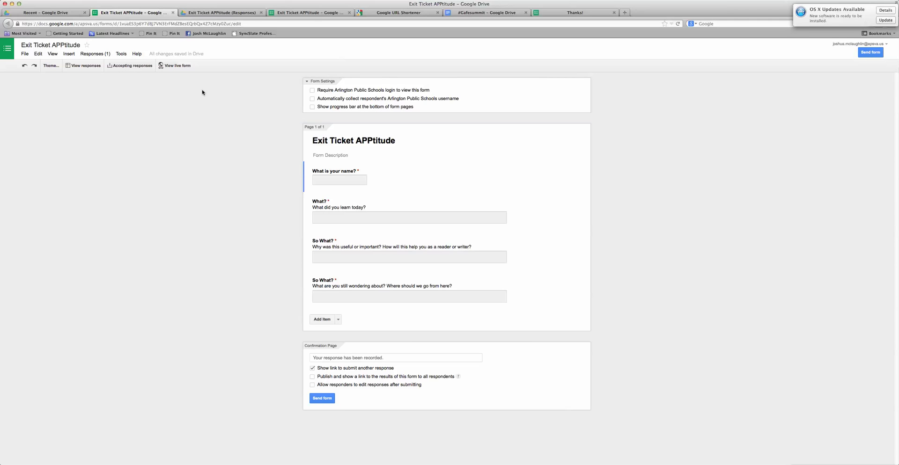